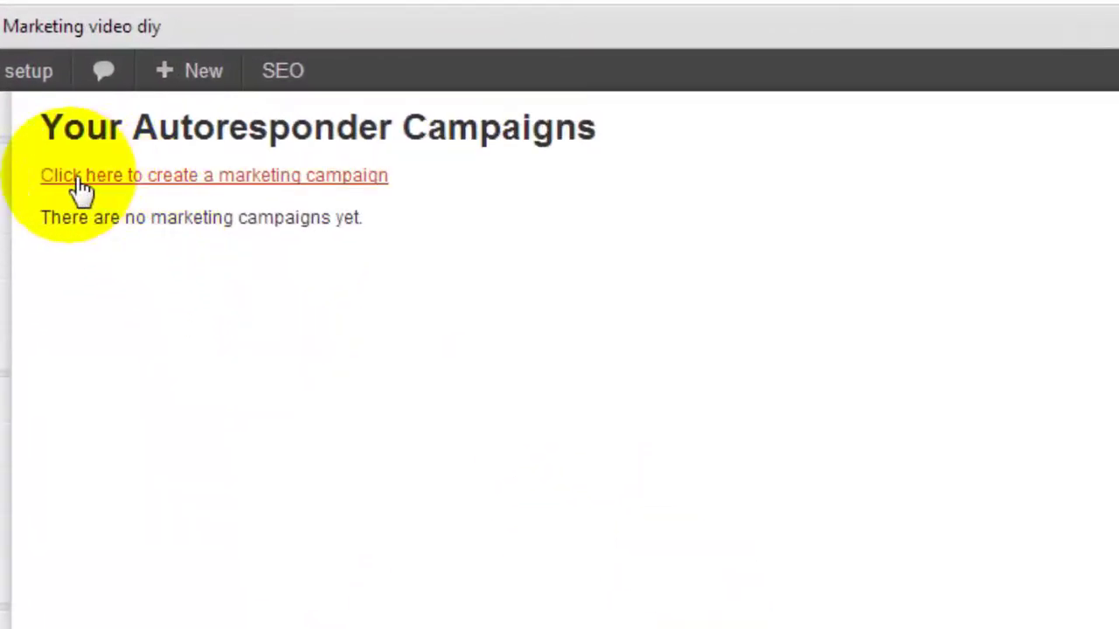
- Create an autoresponder campaign named "Rc Helicopter Video" and assign it to the Rc Helicopter Setup mailing list
{"action": "left_click", "coordinate": [186, 177]}
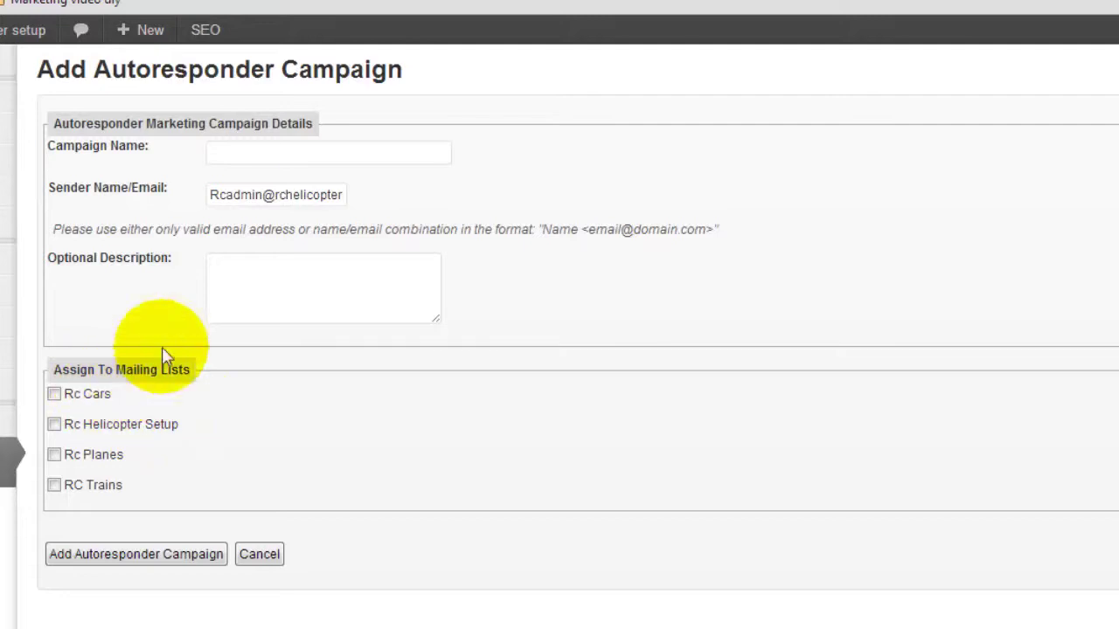
{"action": "left_click", "coordinate": [256, 152]}
{"action": "left_click", "coordinate": [251, 150]}
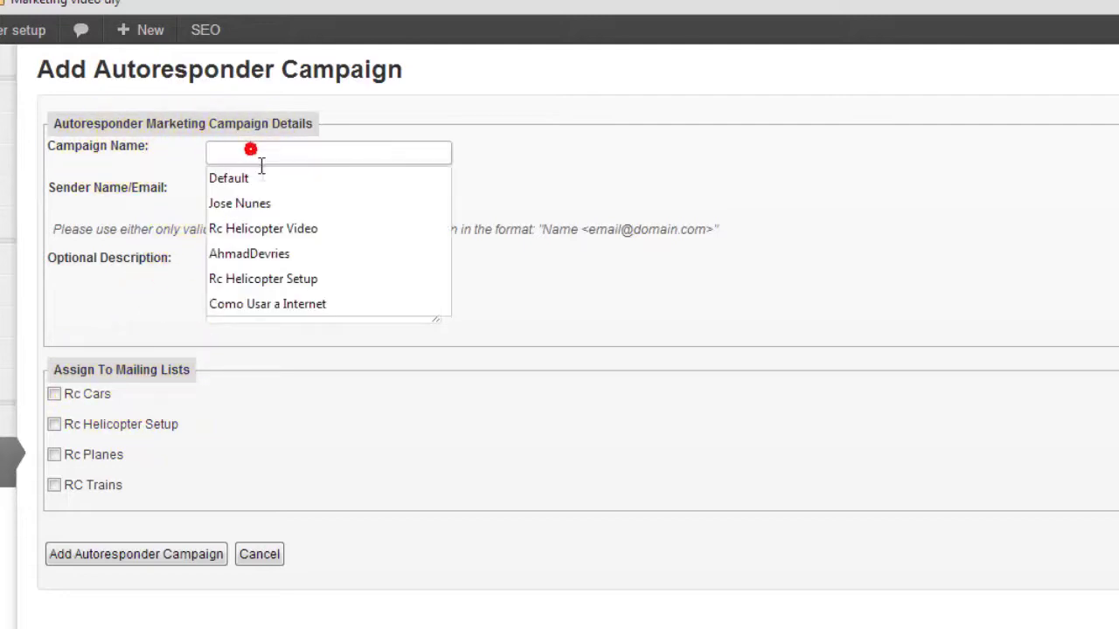
{"action": "left_click", "coordinate": [265, 229]}
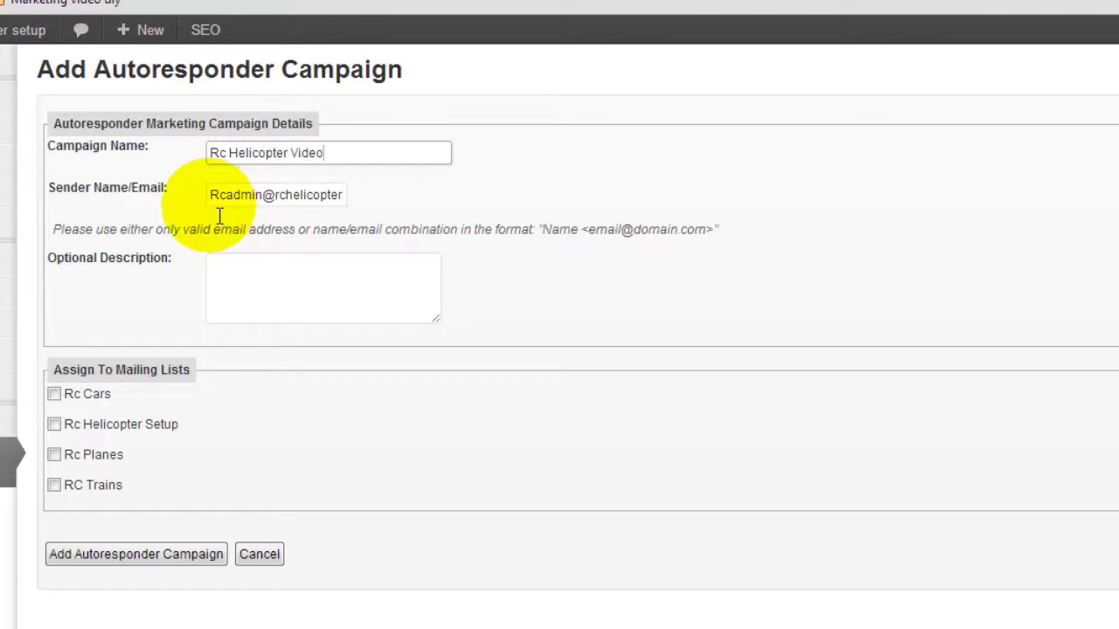
{"action": "left_click", "coordinate": [55, 425]}
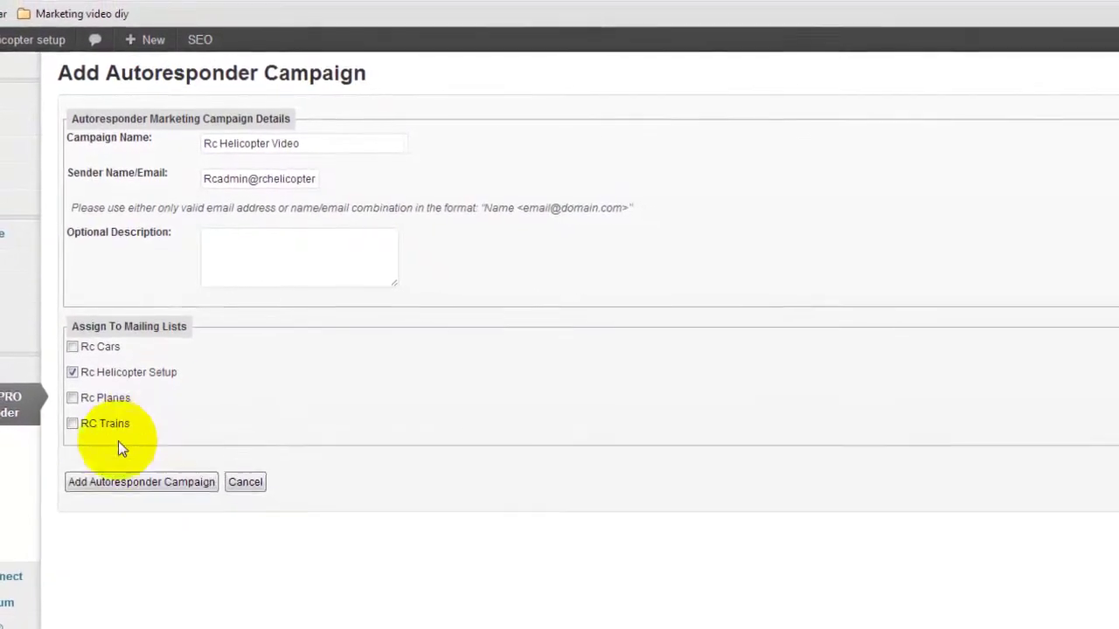
{"action": "left_click", "coordinate": [122, 440]}
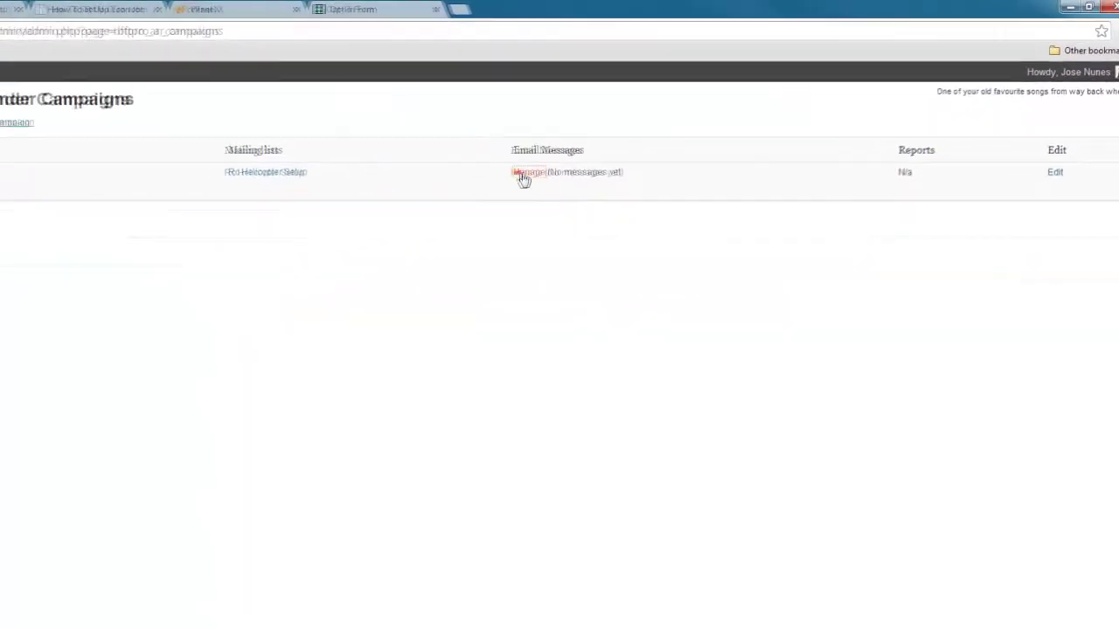
- Manage the new campaign's email messages and start creating a new email message
{"action": "left_click", "coordinate": [485, 185]}
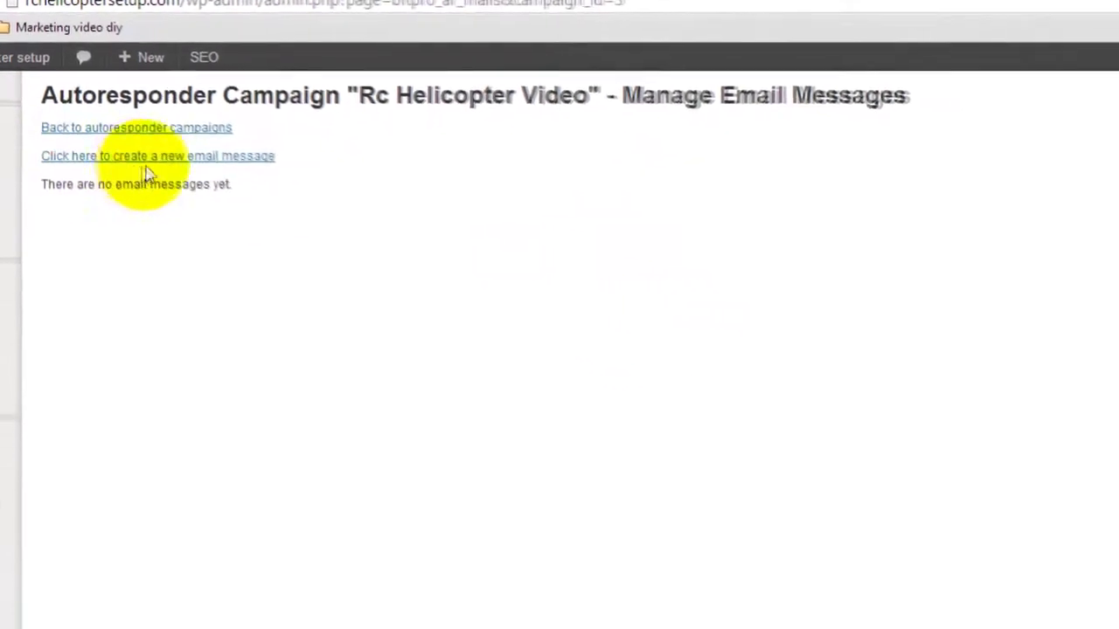
{"action": "left_click", "coordinate": [105, 178]}
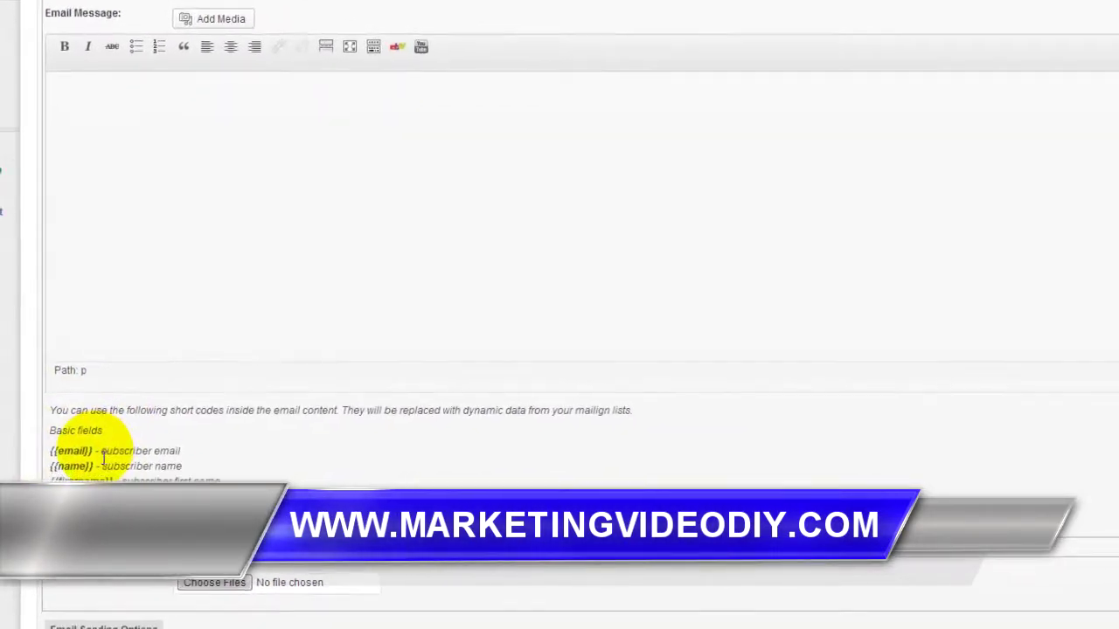
- Copy the {{email}} short code from the basic fields list into the email message body
{"action": "left_click_drag", "start_coordinate": [88, 459], "coordinate": [59, 432]}
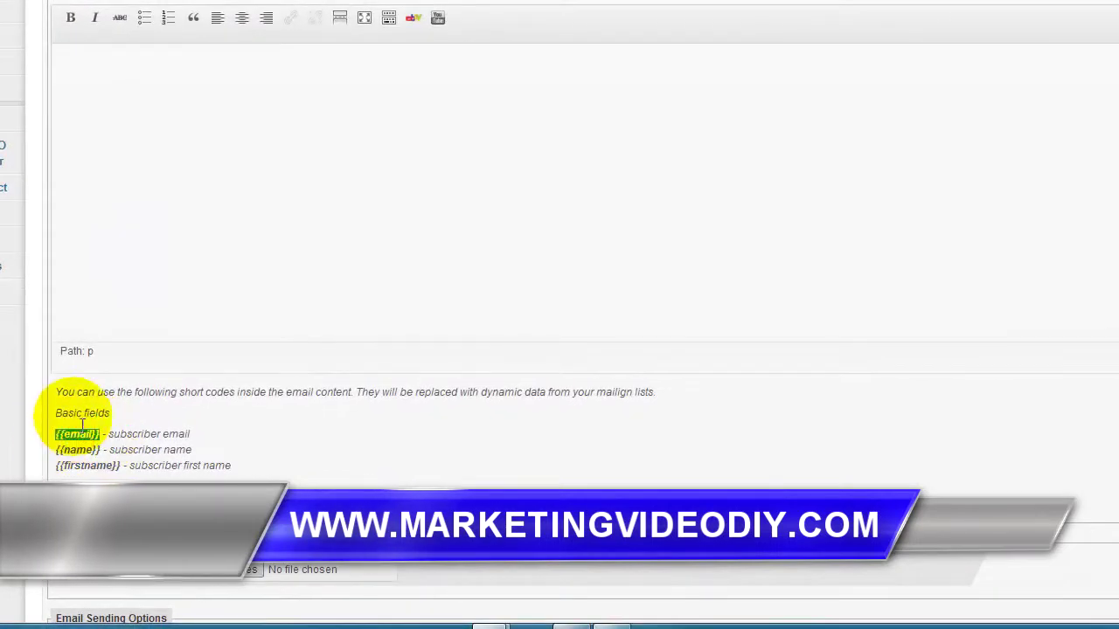
{"action": "right_click", "coordinate": [78, 434]}
{"action": "left_click", "coordinate": [111, 446]}
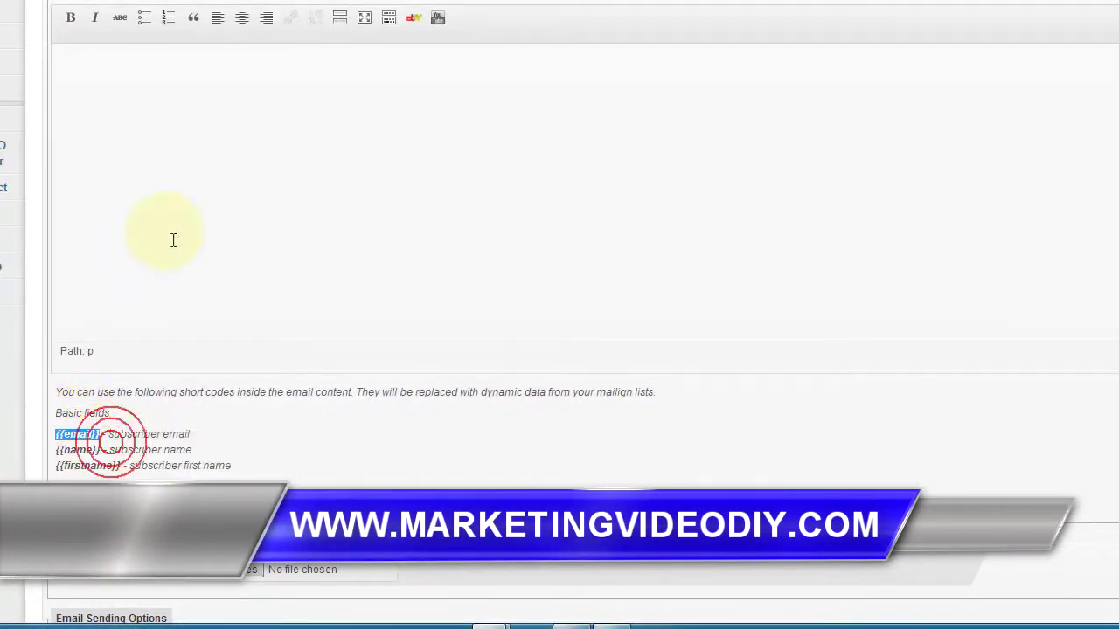
{"action": "right_click", "coordinate": [164, 233]}
{"action": "left_click", "coordinate": [259, 337]}
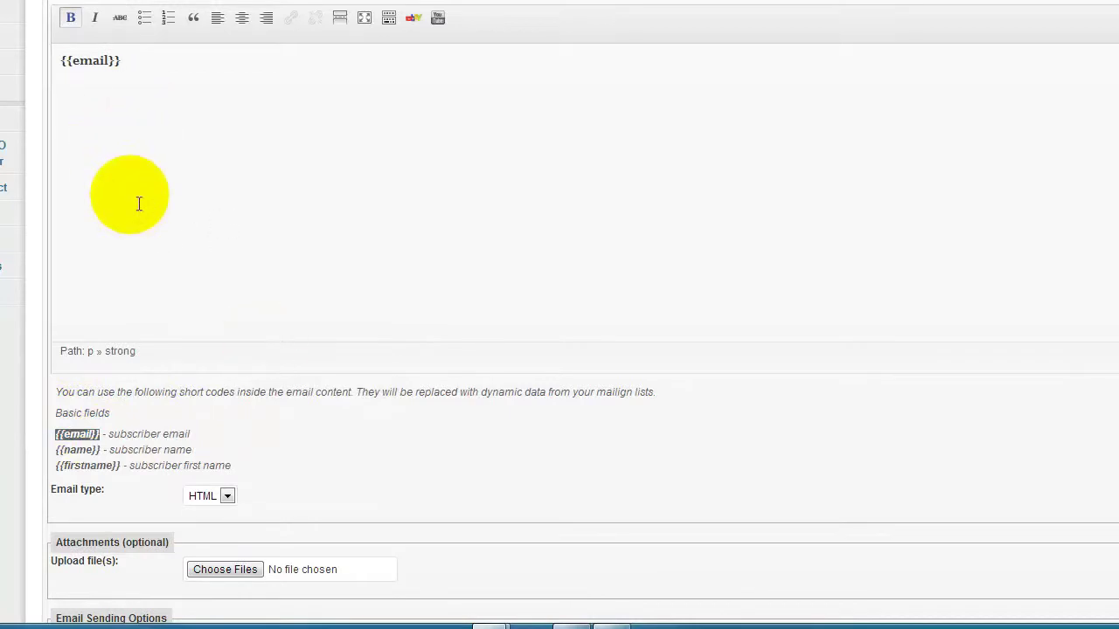
- Add a greeting line reading "Hello" above the {{email}} short code in the message body
{"action": "left_click", "coordinate": [72, 86]}
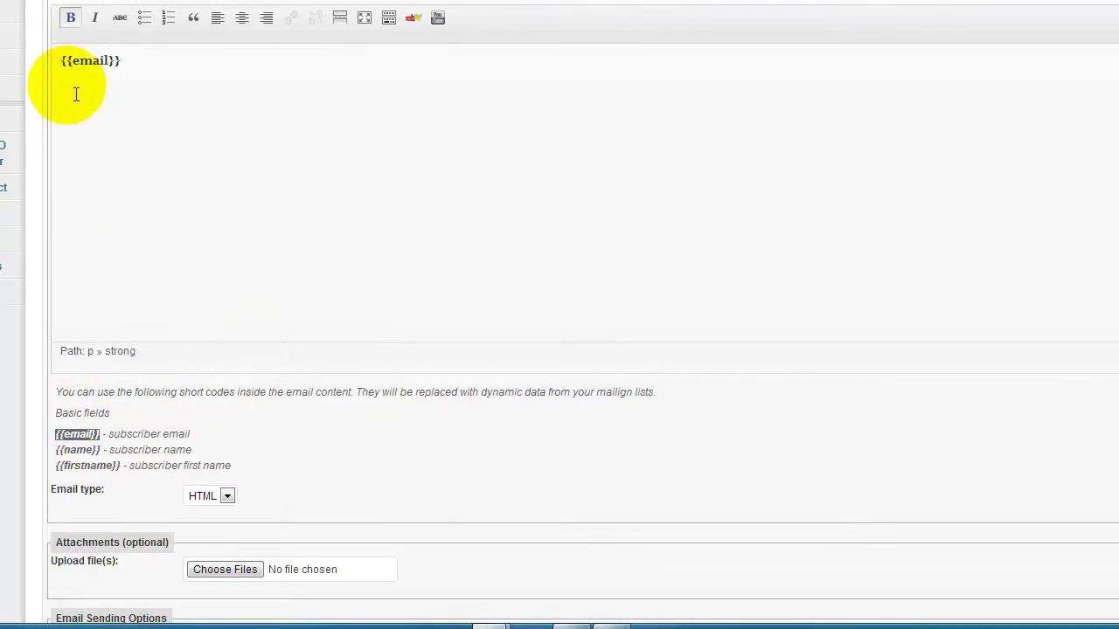
{"action": "left_click", "coordinate": [79, 57]}
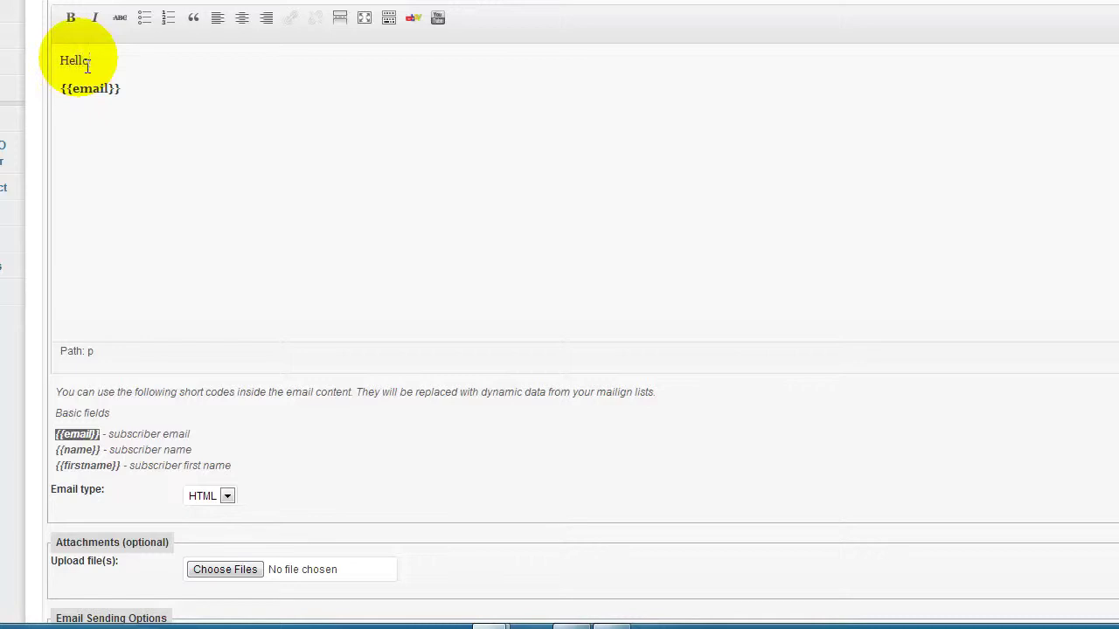
{"action": "type", "text": "Hello"}
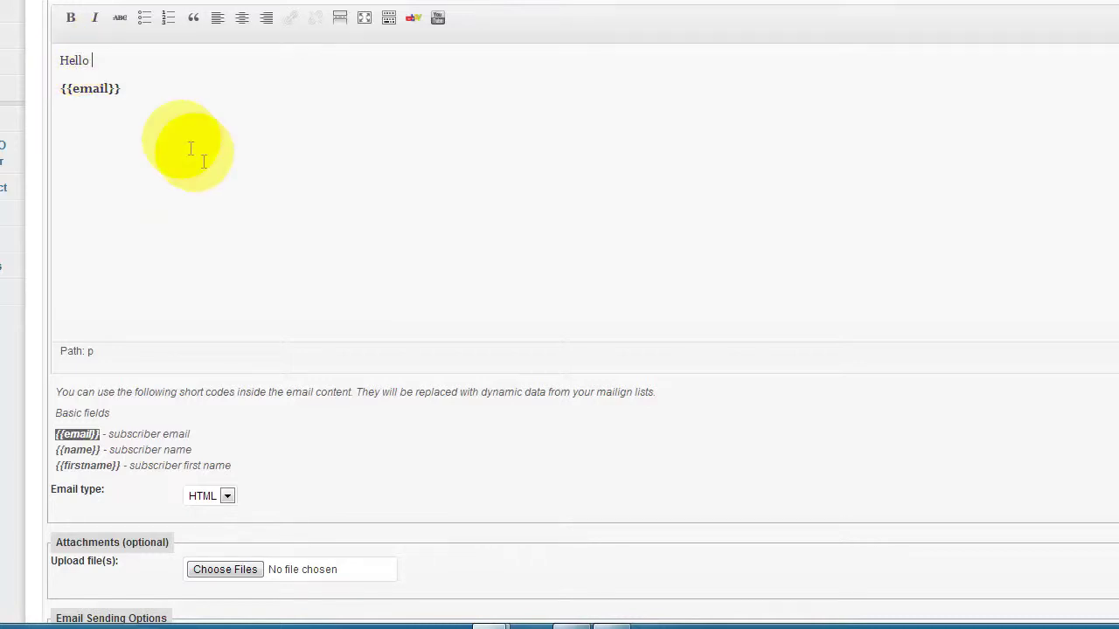
- Copy the {{firstname}} short code from the basic fields list and insert it after "Hello" in the message body
{"action": "left_click_drag", "start_coordinate": [129, 475], "coordinate": [65, 477]}
{"action": "right_click", "coordinate": [76, 476]}
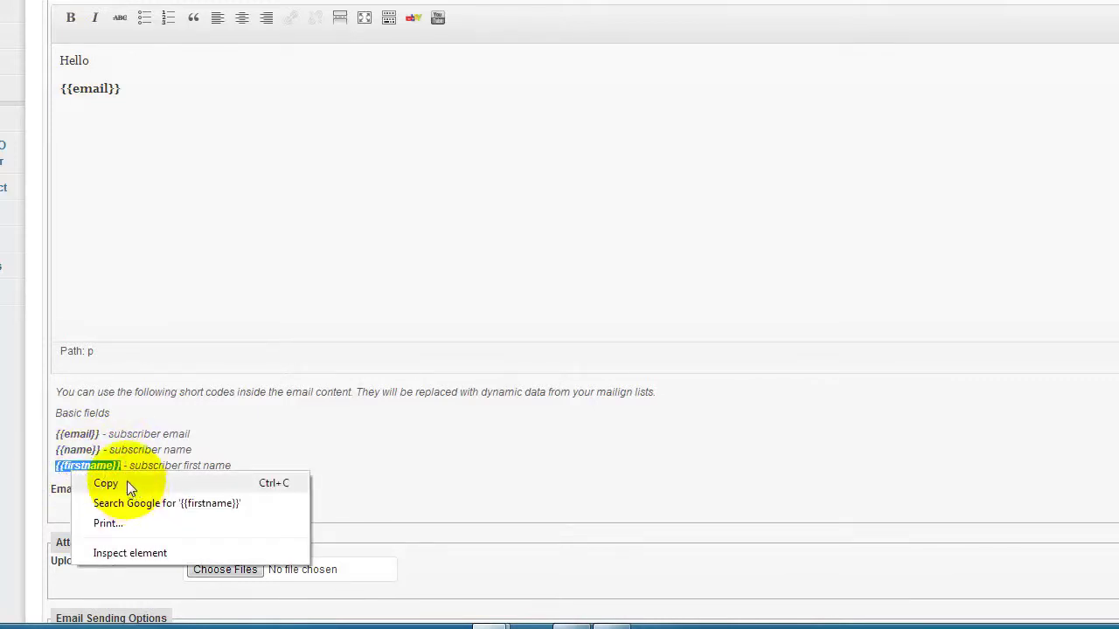
{"action": "left_click", "coordinate": [103, 484]}
{"action": "left_click", "coordinate": [99, 76]}
{"action": "right_click", "coordinate": [93, 59]}
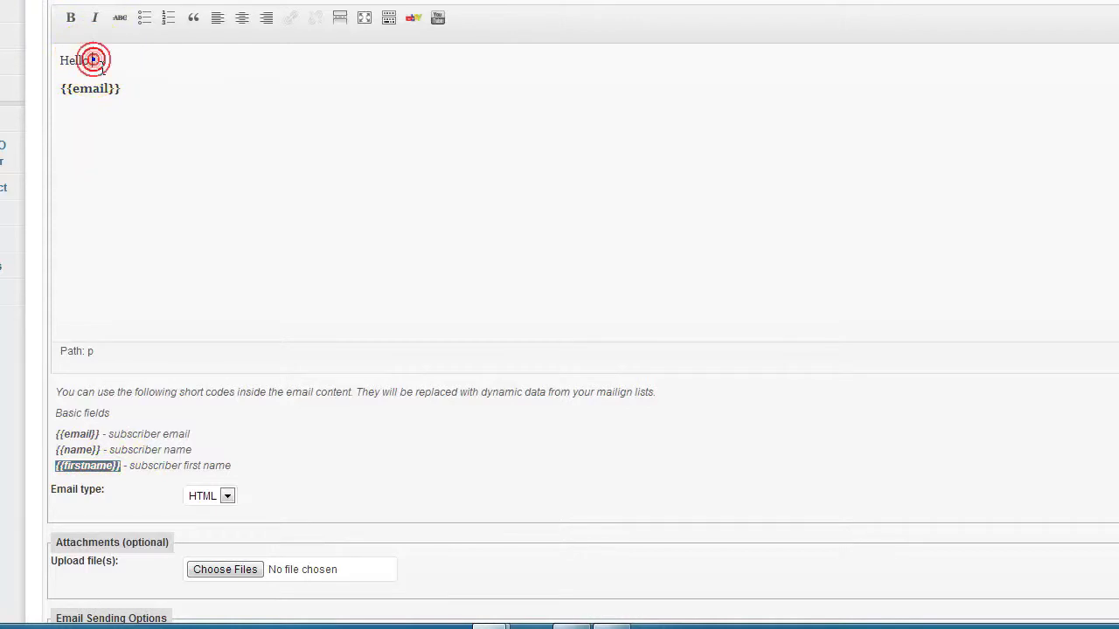
{"action": "left_click", "coordinate": [182, 162]}
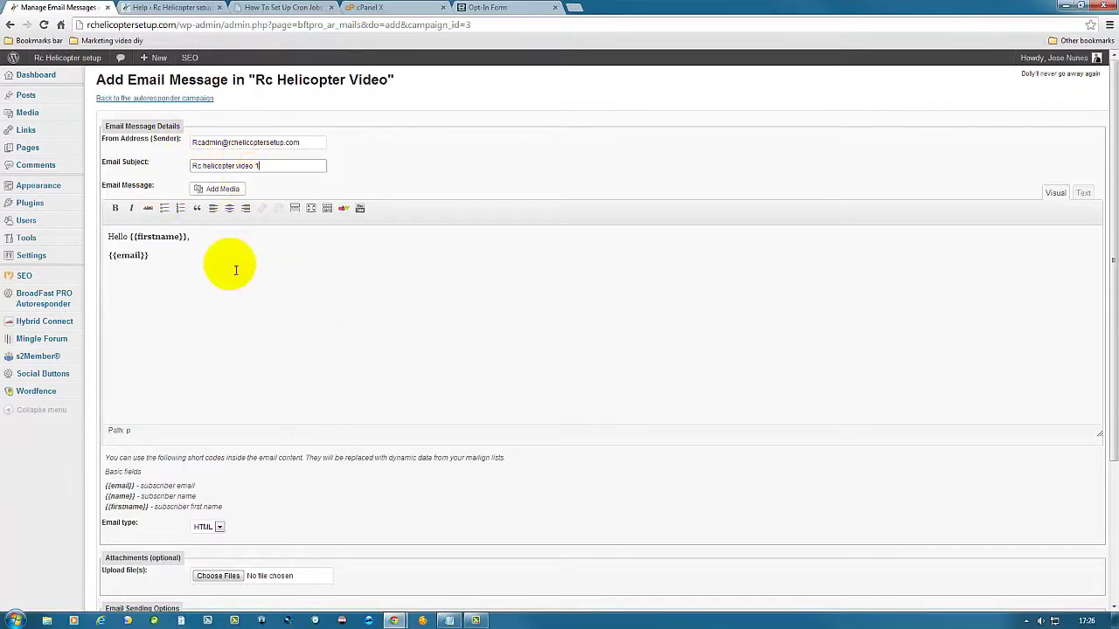
- Check the available email types and set the message to send on a specific date
{"action": "scroll", "coordinate": [236, 274], "scroll_direction": "down", "scroll_amount": 1}
{"action": "scroll", "coordinate": [236, 274], "scroll_direction": "down", "scroll_amount": 2}
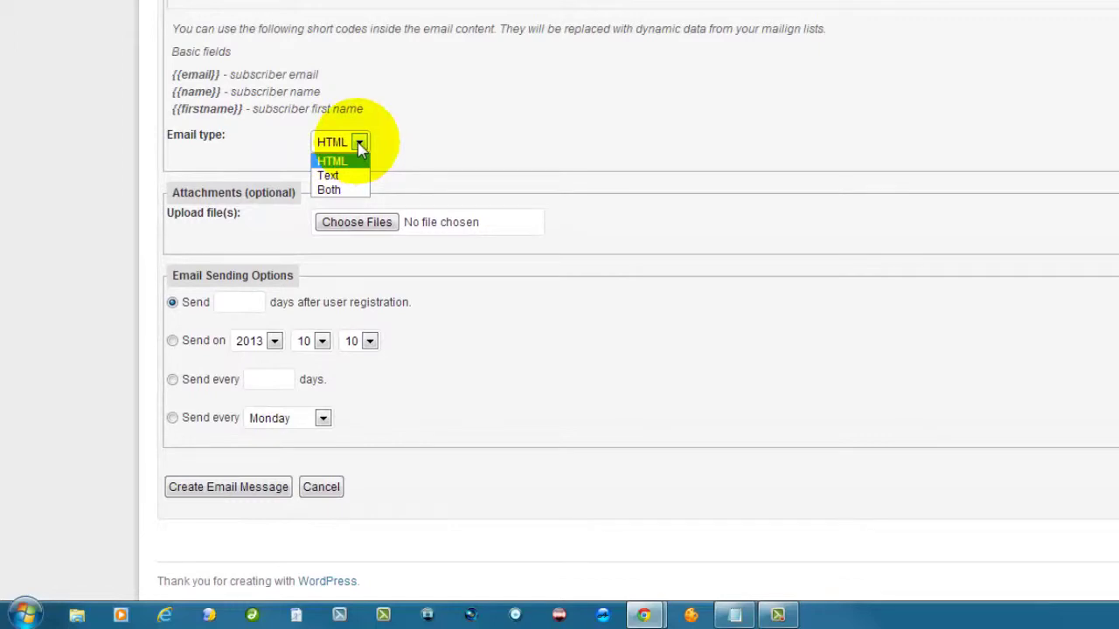
{"action": "left_click", "coordinate": [359, 146]}
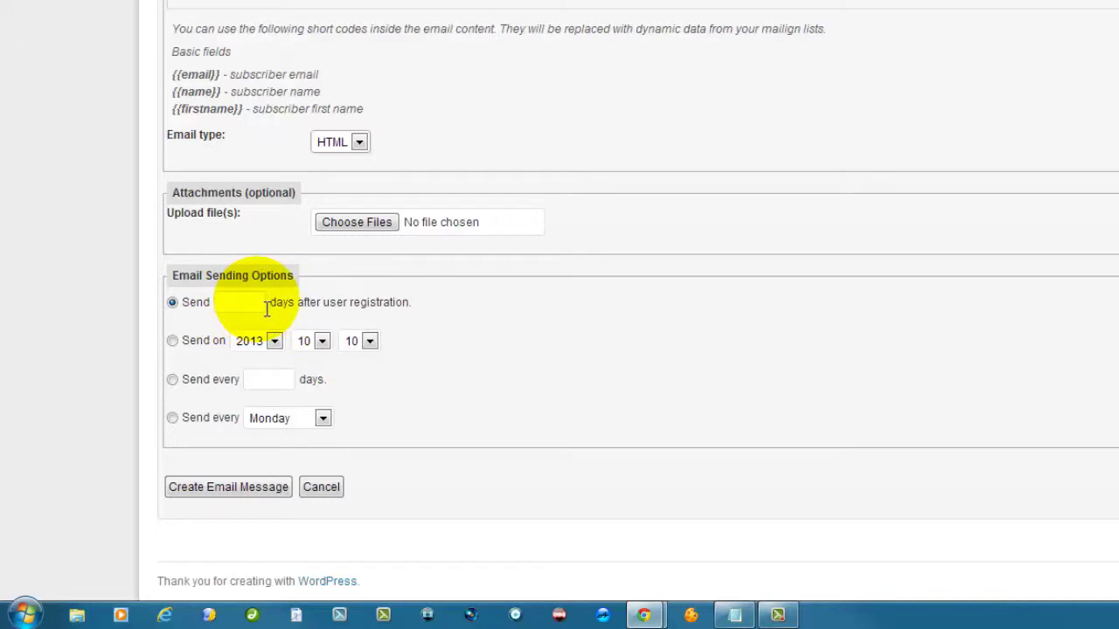
{"action": "left_click", "coordinate": [172, 341]}
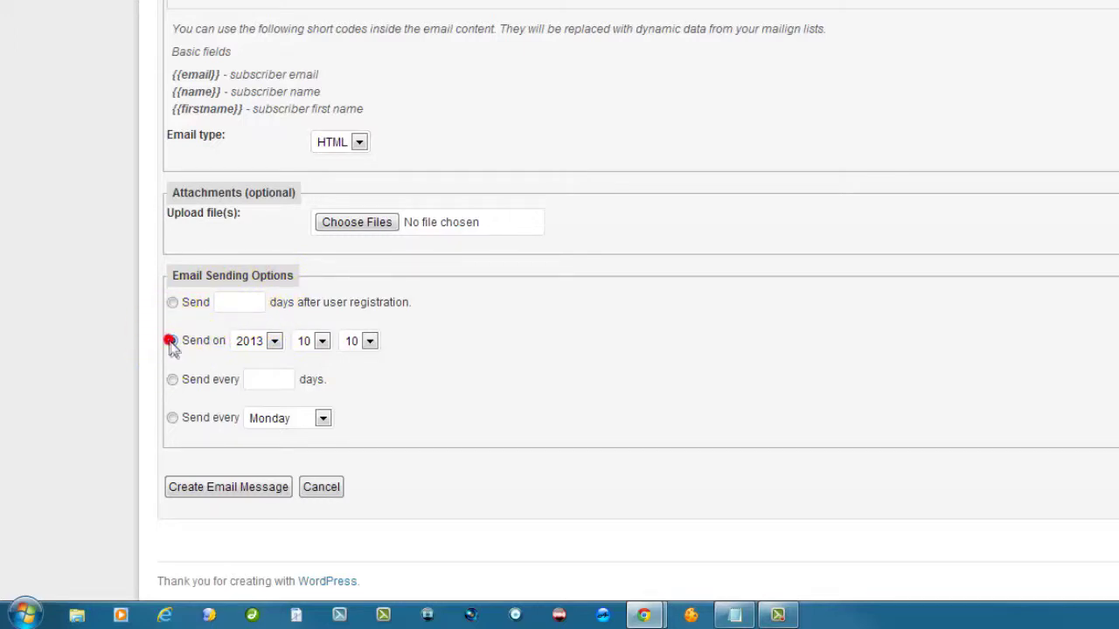
- Examine the year, month, day and weekday choices in the email sending options without changing them
{"action": "left_click", "coordinate": [274, 342]}
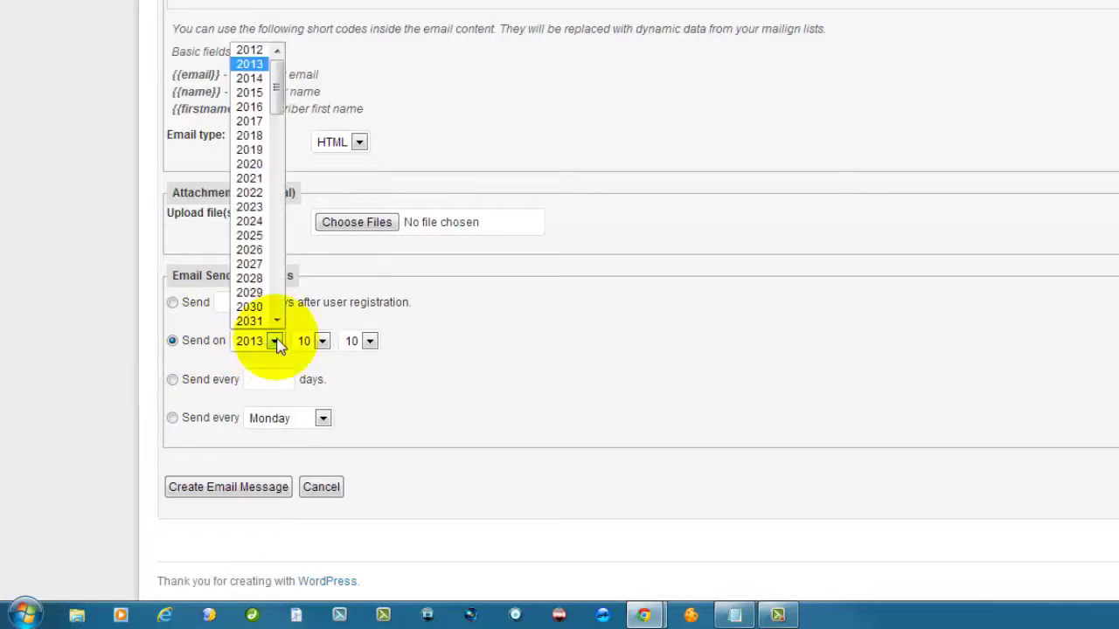
{"action": "left_click", "coordinate": [274, 341]}
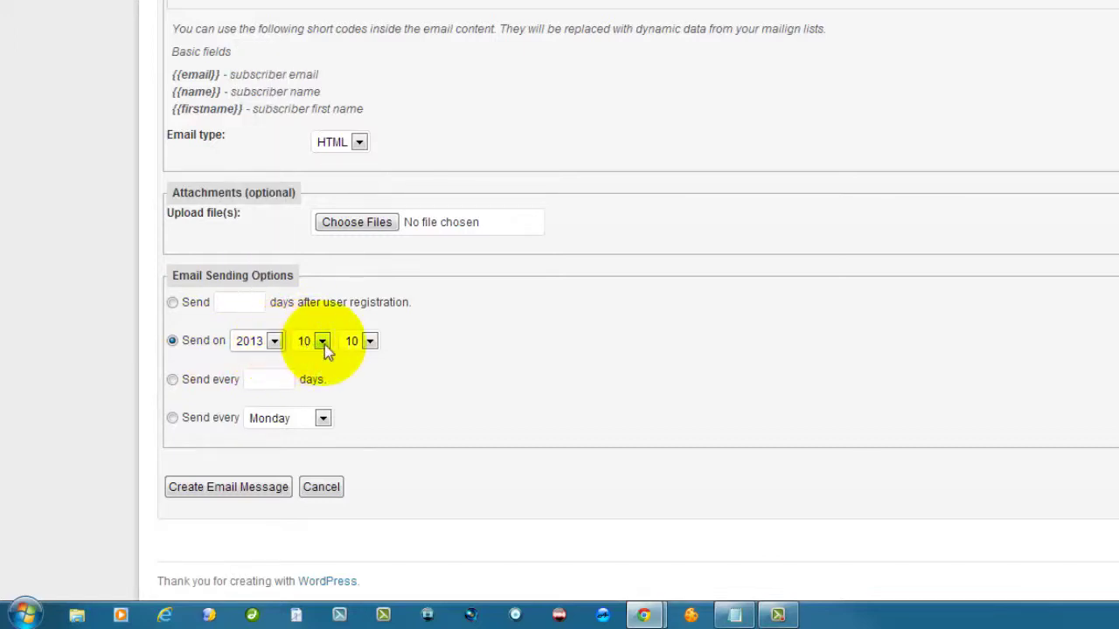
{"action": "left_click", "coordinate": [368, 340]}
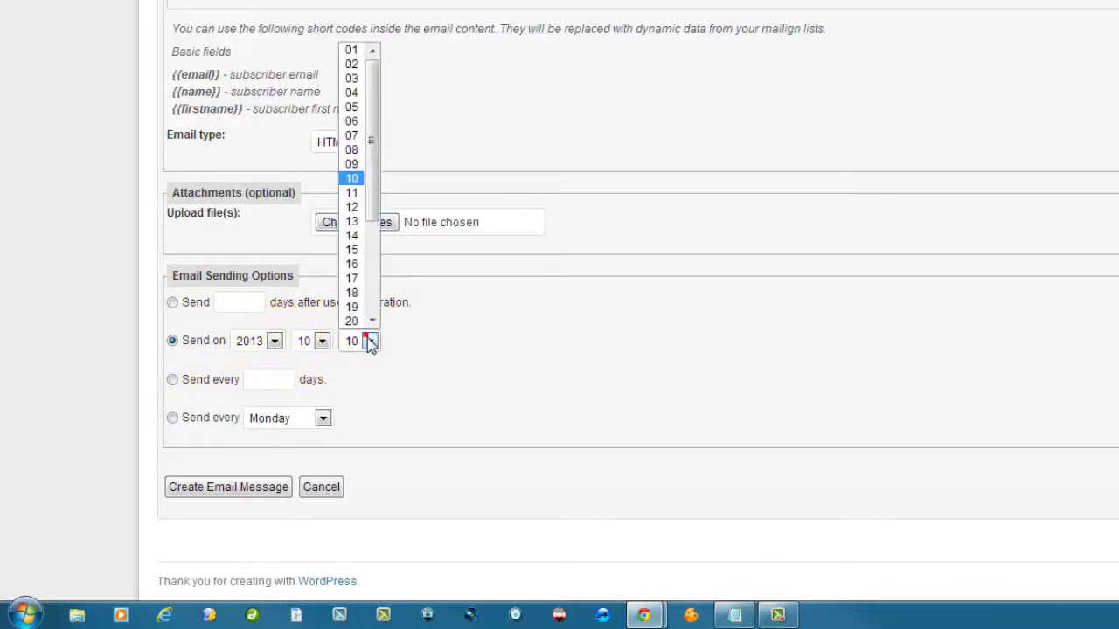
{"action": "left_click", "coordinate": [368, 341]}
{"action": "left_click", "coordinate": [322, 341]}
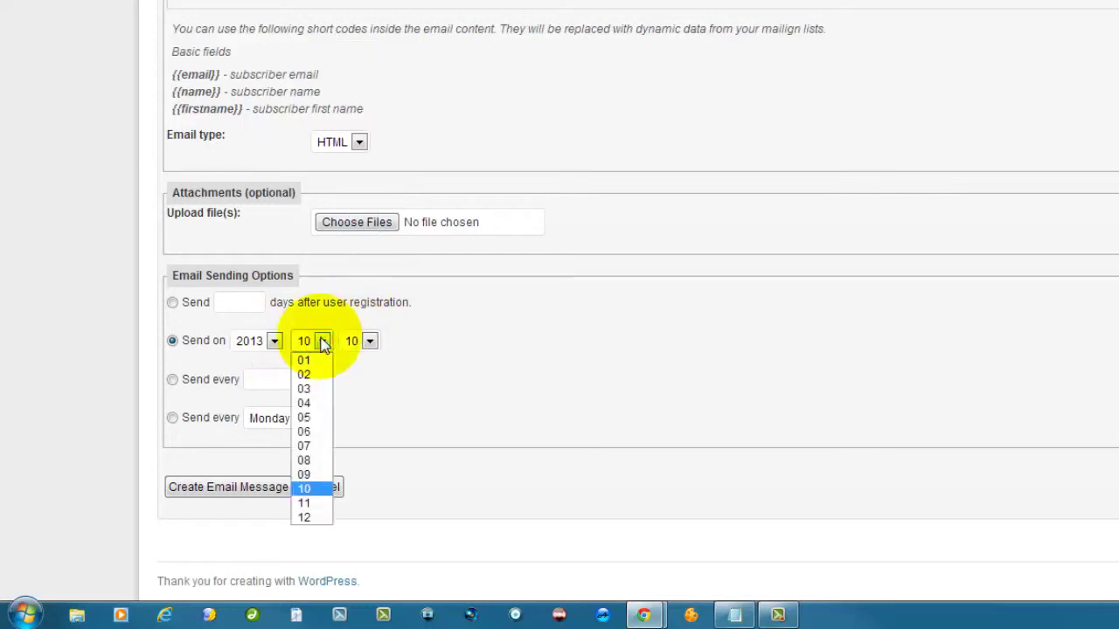
{"action": "left_click", "coordinate": [369, 341]}
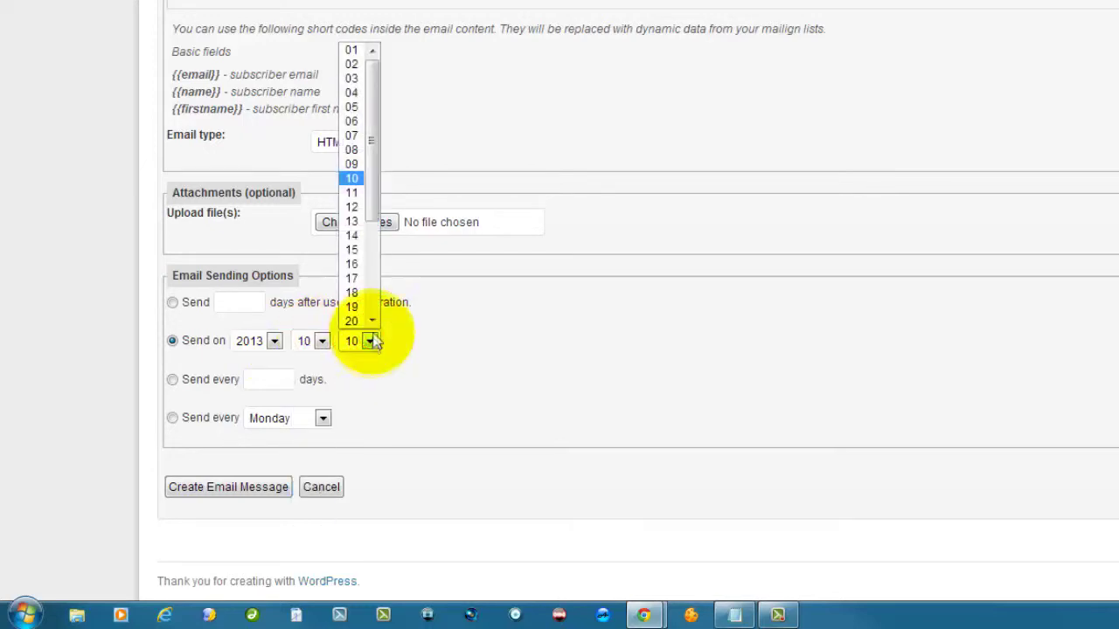
{"action": "left_click_drag", "start_coordinate": [367, 289], "coordinate": [395, 187]}
{"action": "left_click", "coordinate": [322, 341]}
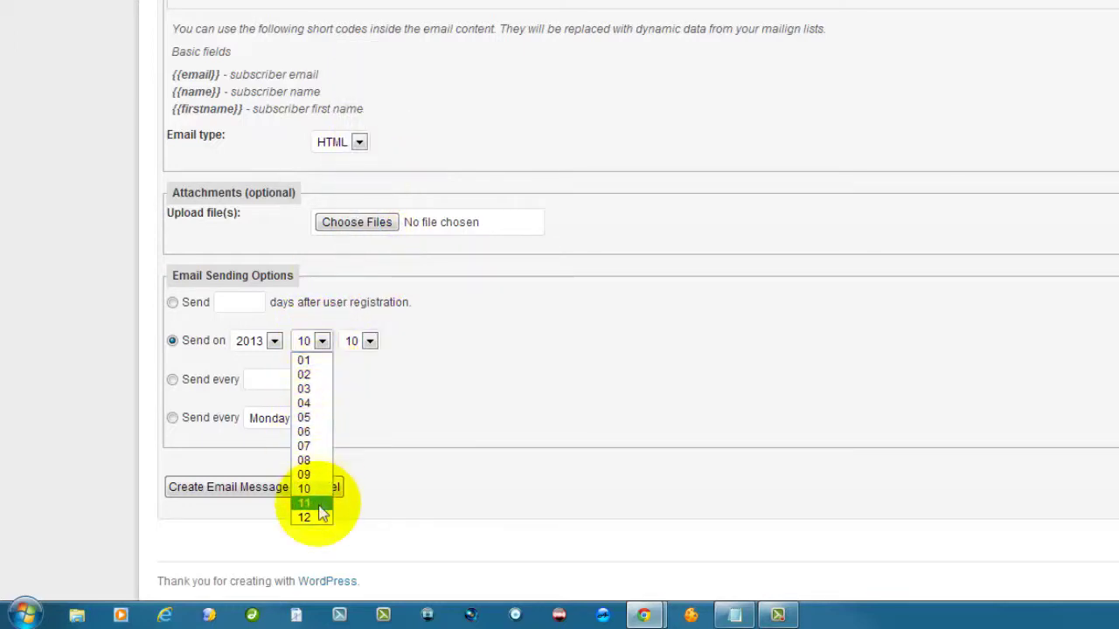
{"action": "left_click", "coordinate": [371, 342]}
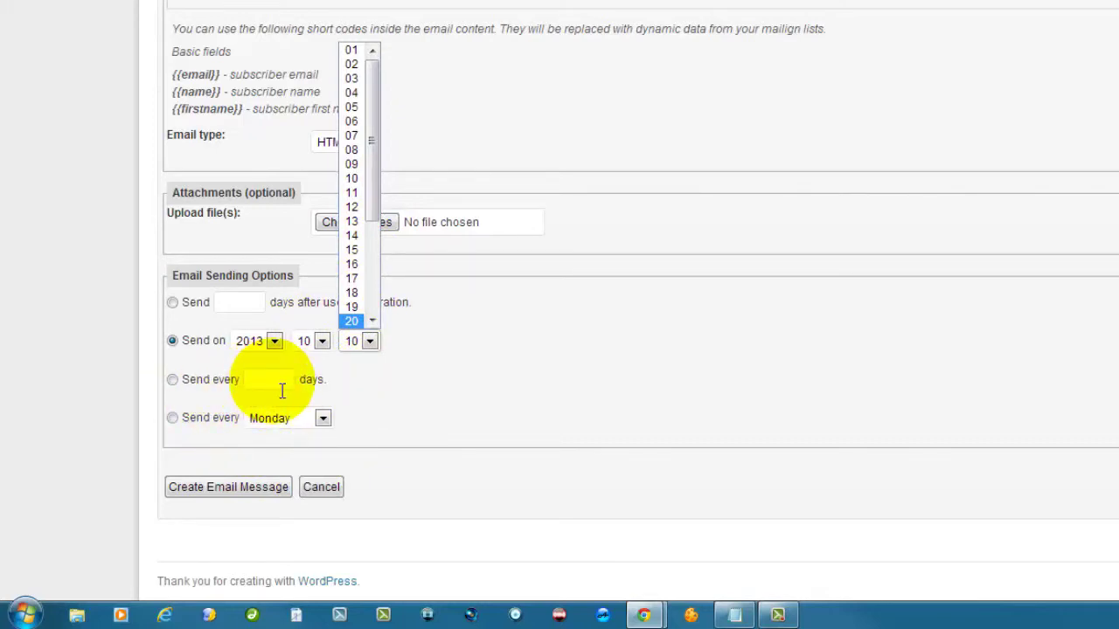
{"action": "left_click", "coordinate": [322, 420]}
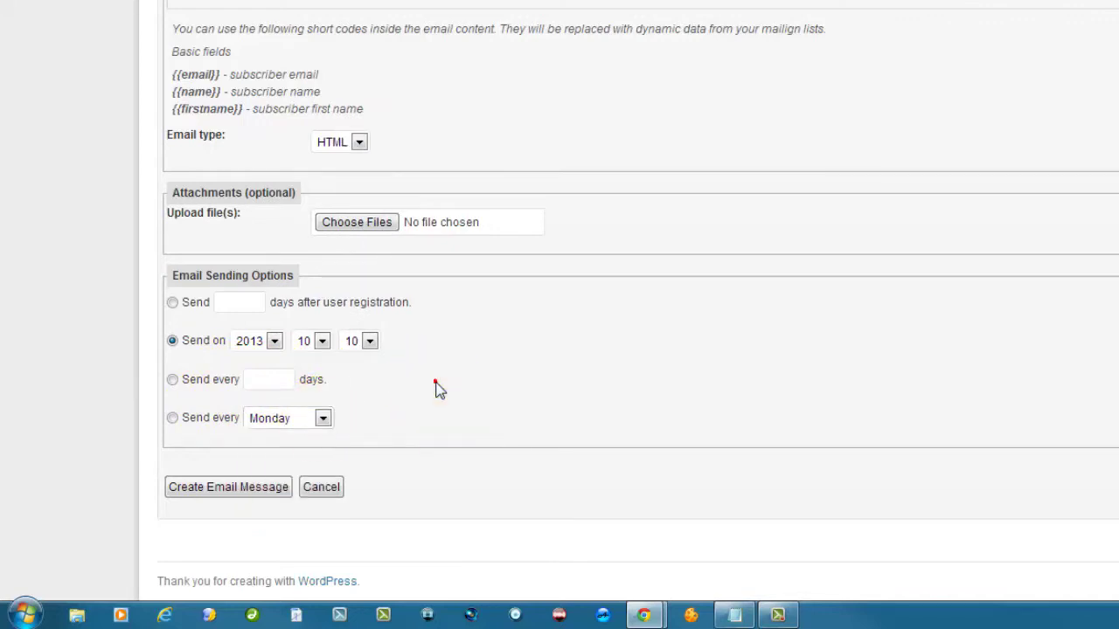
{"action": "scroll", "coordinate": [432, 382], "scroll_direction": "up", "scroll_amount": 3}
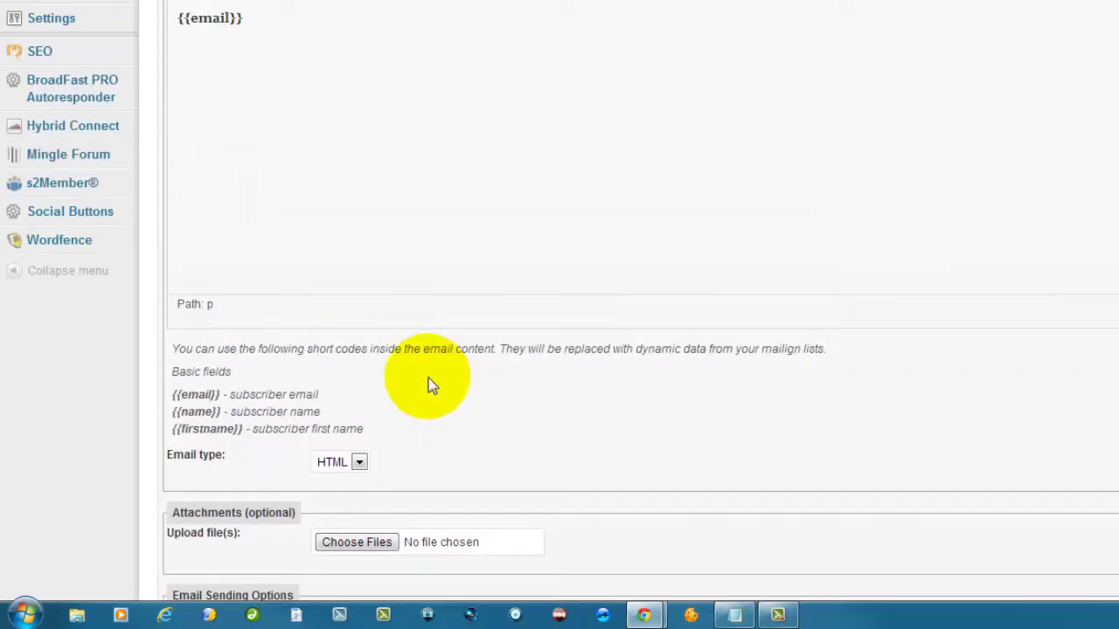
{"action": "scroll", "coordinate": [345, 140], "scroll_direction": "down", "scroll_amount": 3}
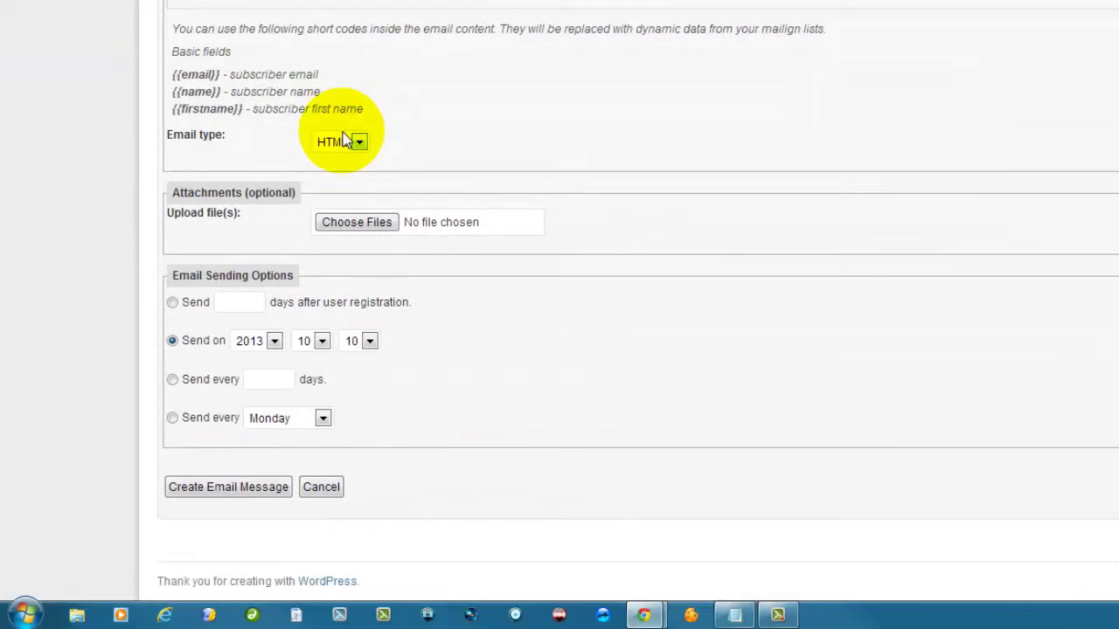
- Show the pages available under BroadFast PRO Autoresponder
{"action": "scroll", "coordinate": [343, 140], "scroll_direction": "up", "scroll_amount": 3}
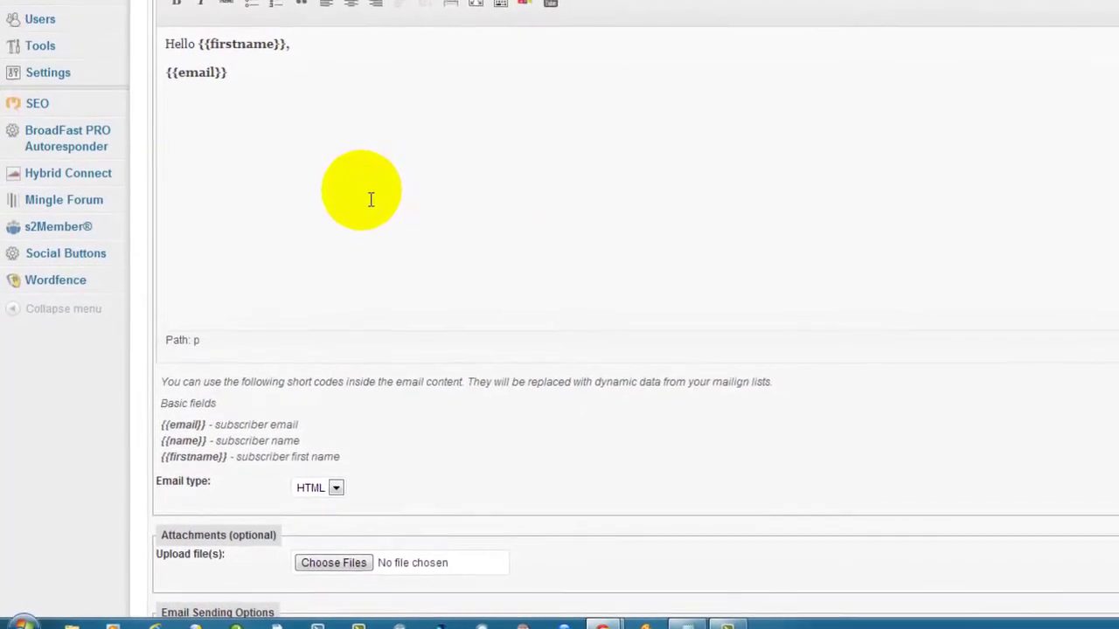
{"action": "mouse_move", "coordinate": [74, 164]}
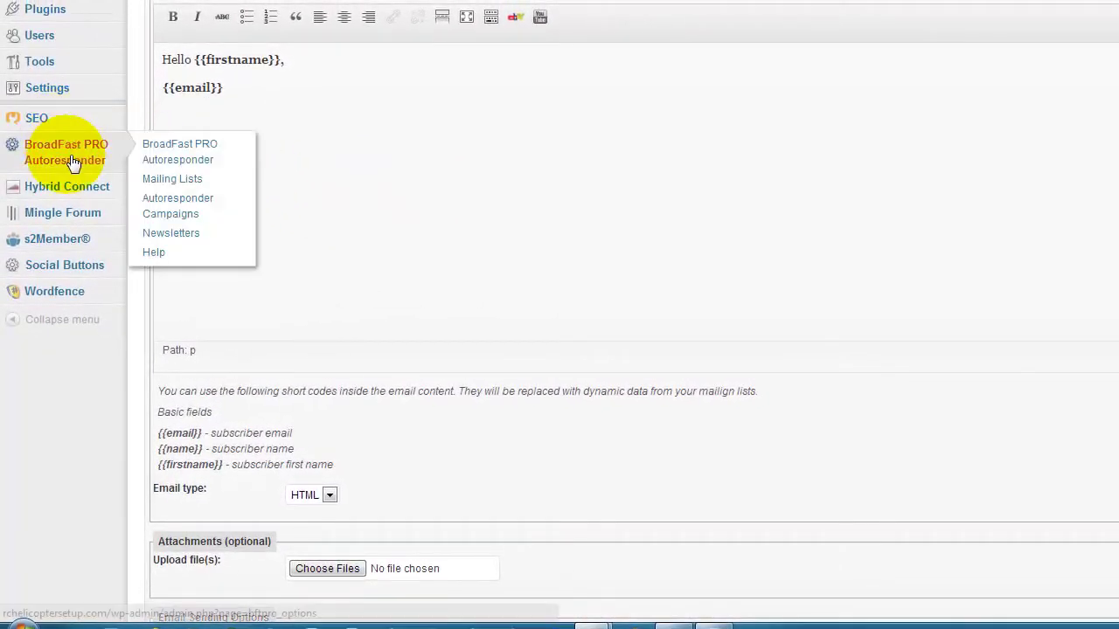